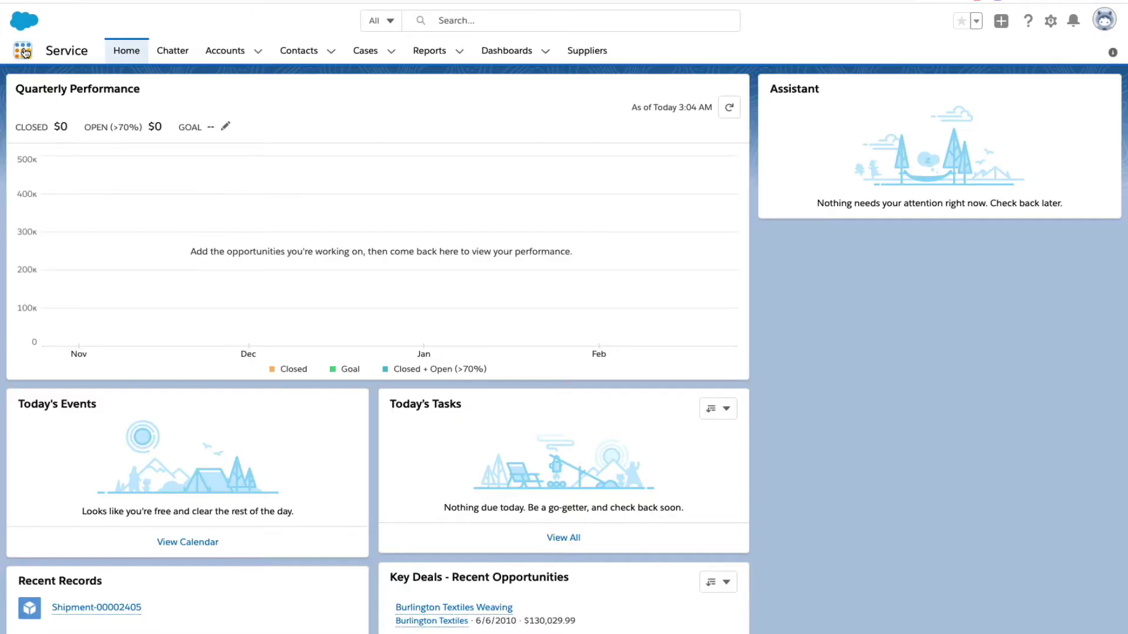
- Open the Multi-Carrier Shipping app and review its Shipments and Packages, including the tracking and state details of Shipment-00000387
left_click(24, 53)
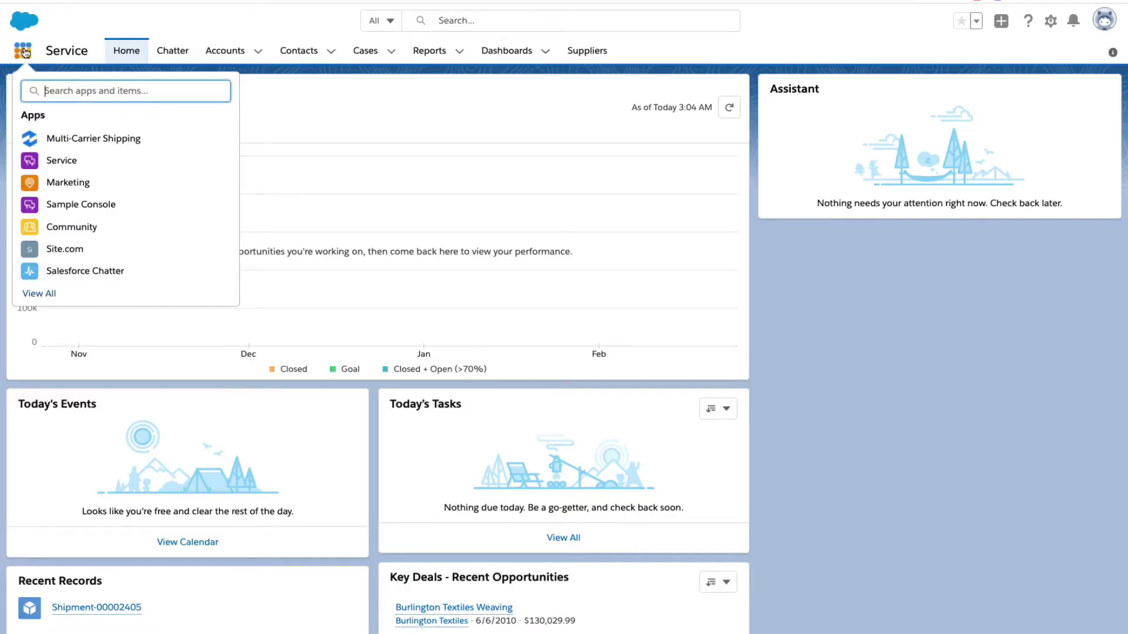
left_click(71, 137)
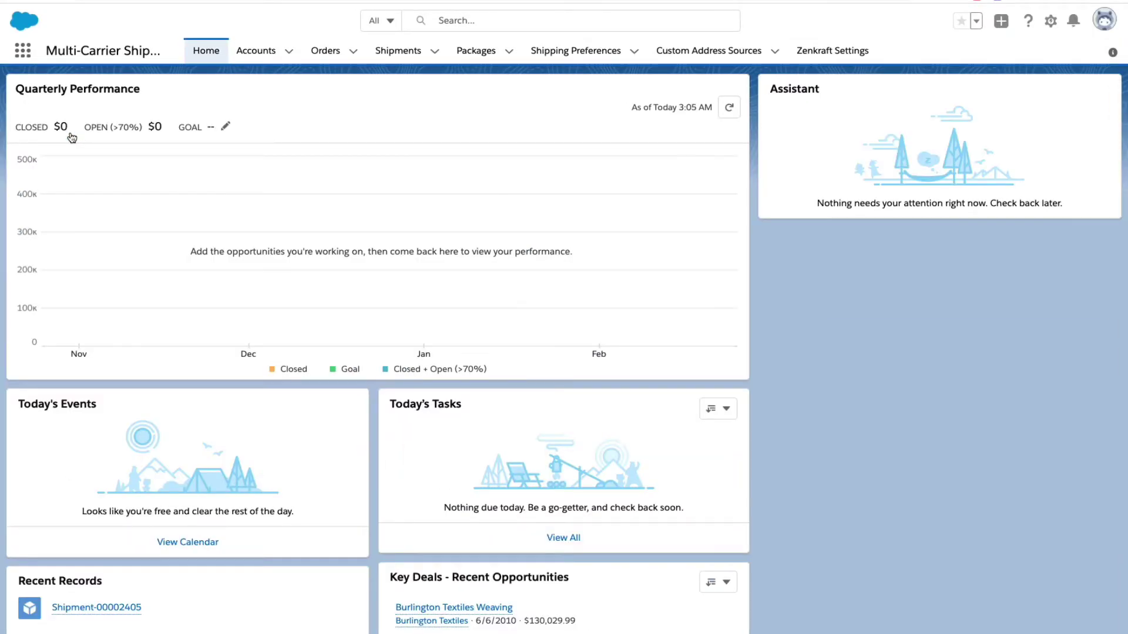
left_click(407, 53)
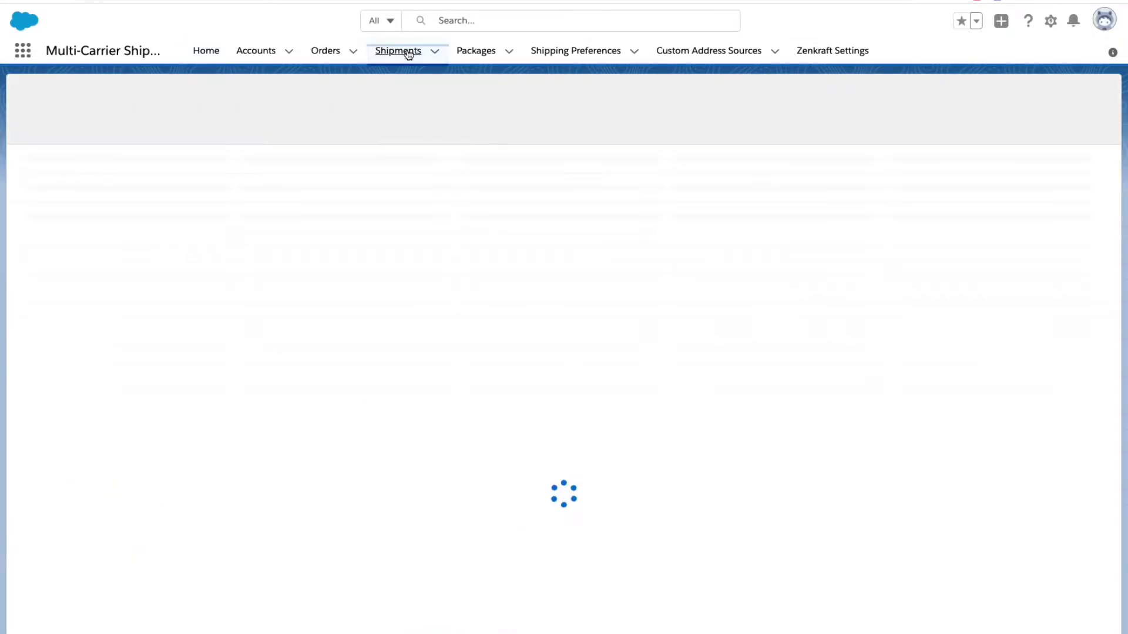
left_click(479, 51)
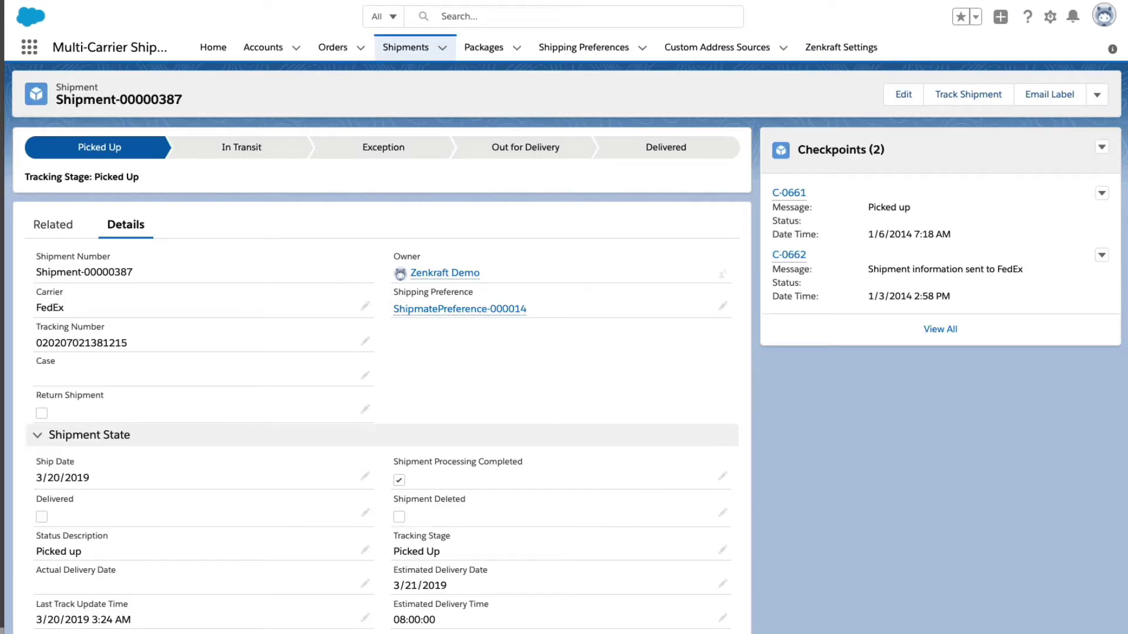
scroll(1101, 288, "down", 12)
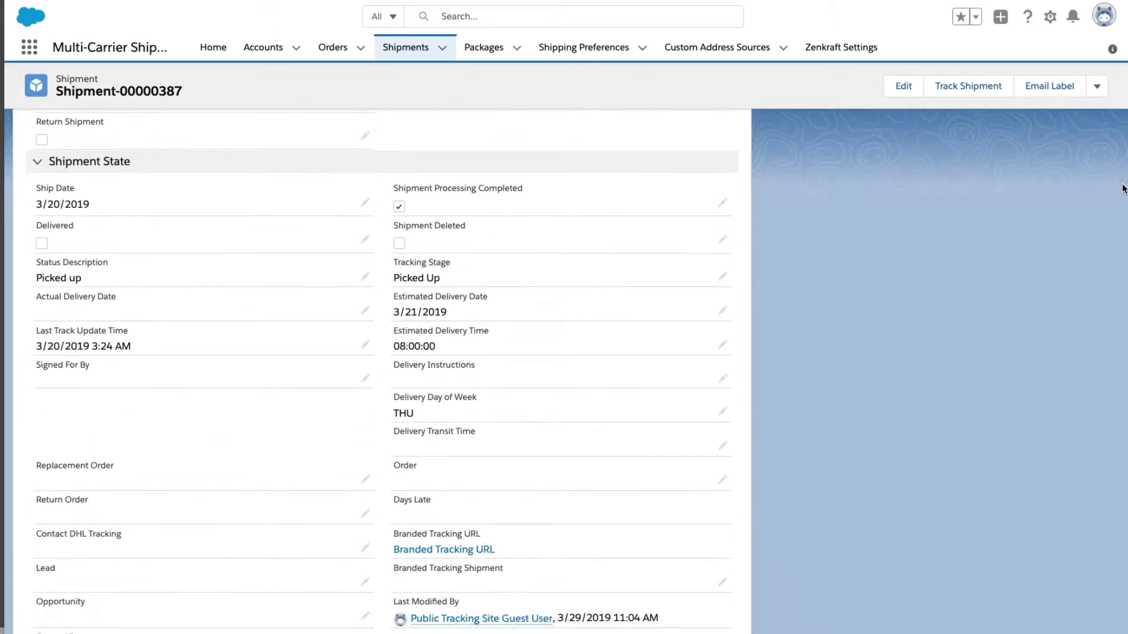
scroll(1098, 297, "down", 4)
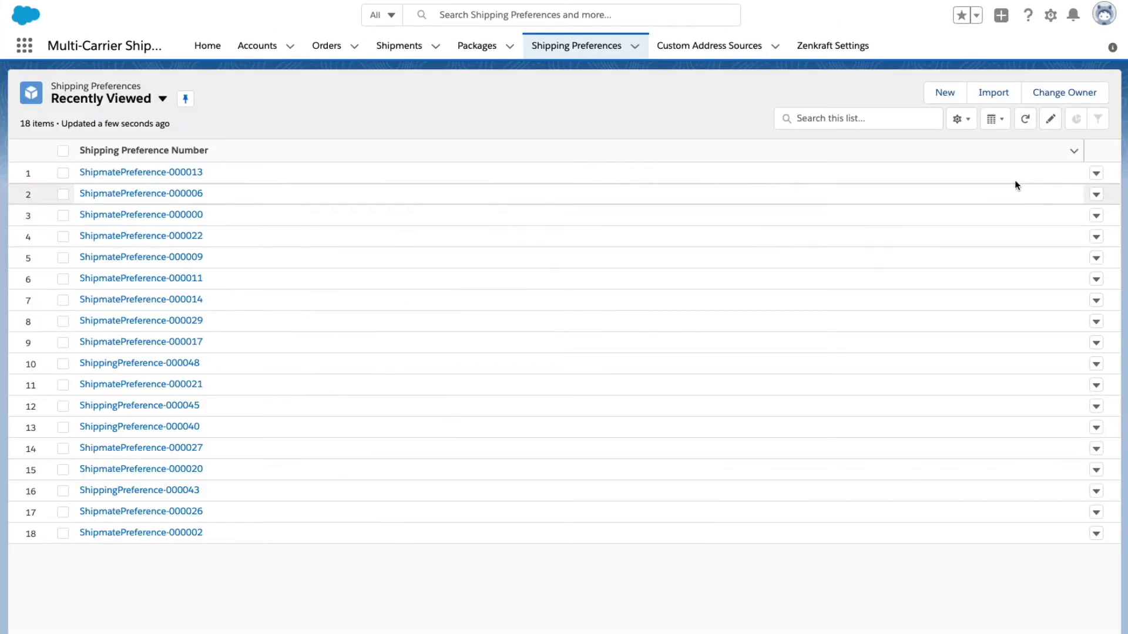
- Start a new shipping preference and open the list of available carrier codes
left_click(944, 94)
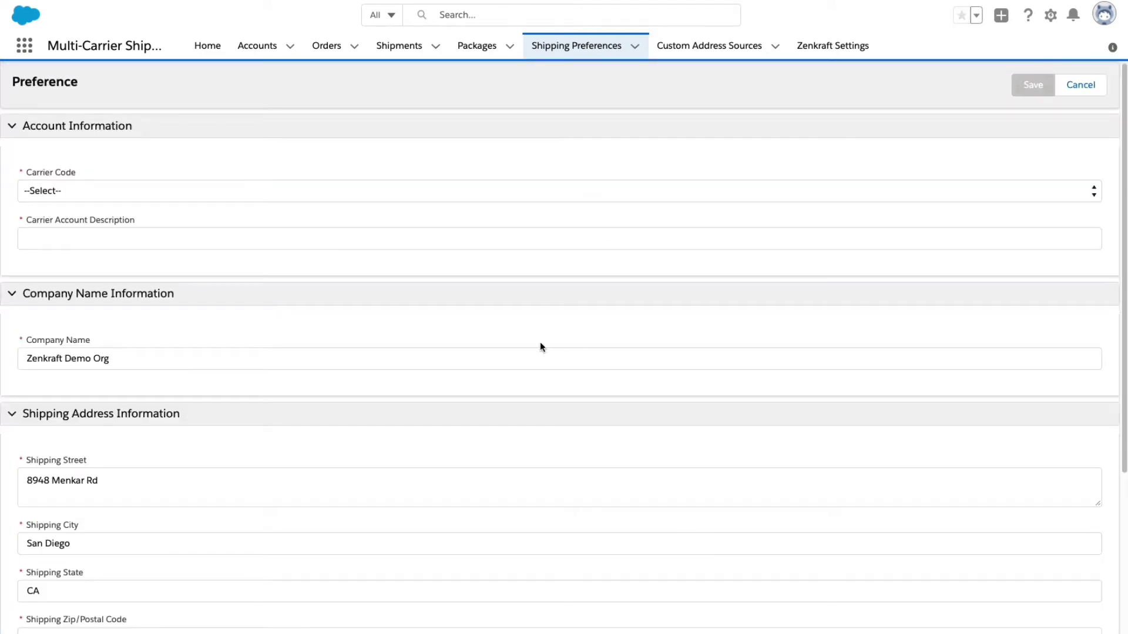
left_click(329, 191)
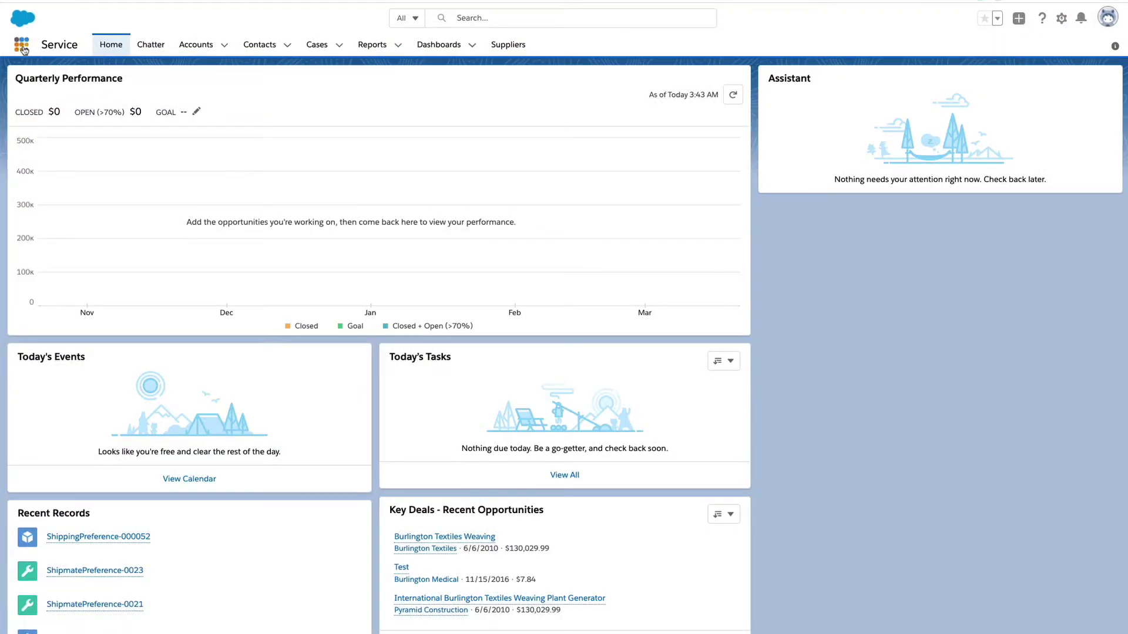
- In the Multi-Carrier Shipping app, start a new shipping preference with FedEx as the carrier code
left_click(23, 49)
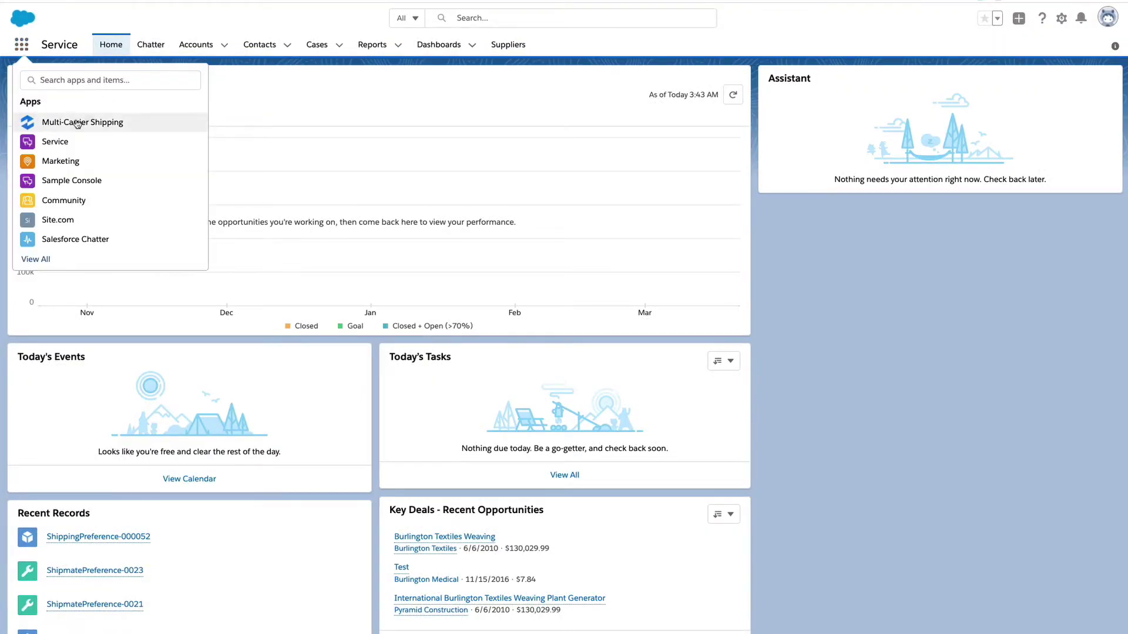
left_click(78, 123)
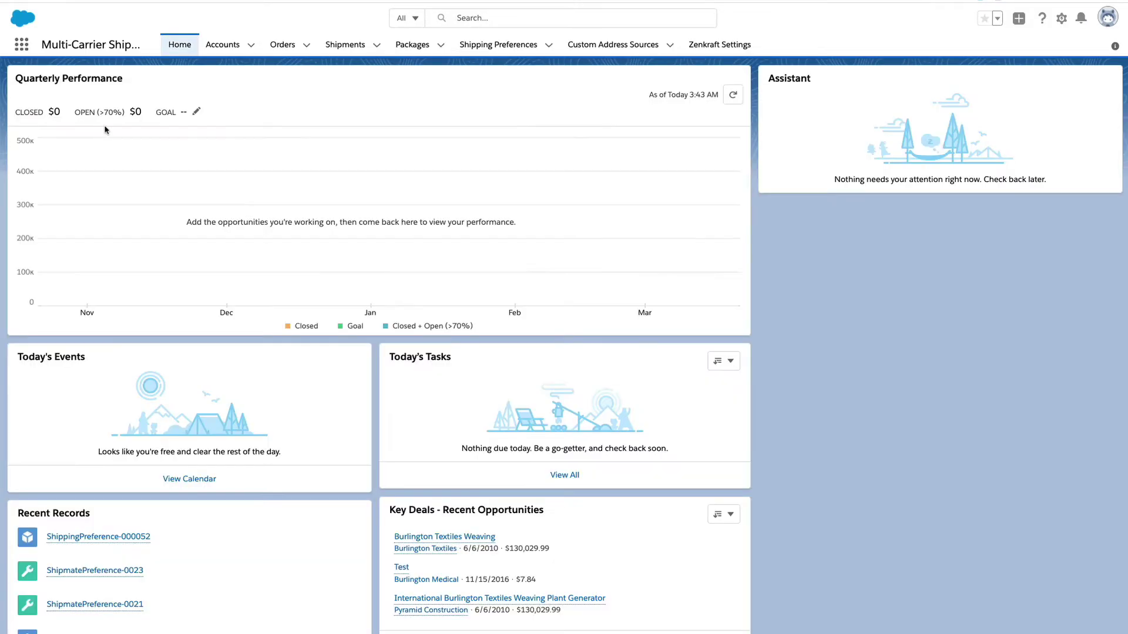
left_click(491, 47)
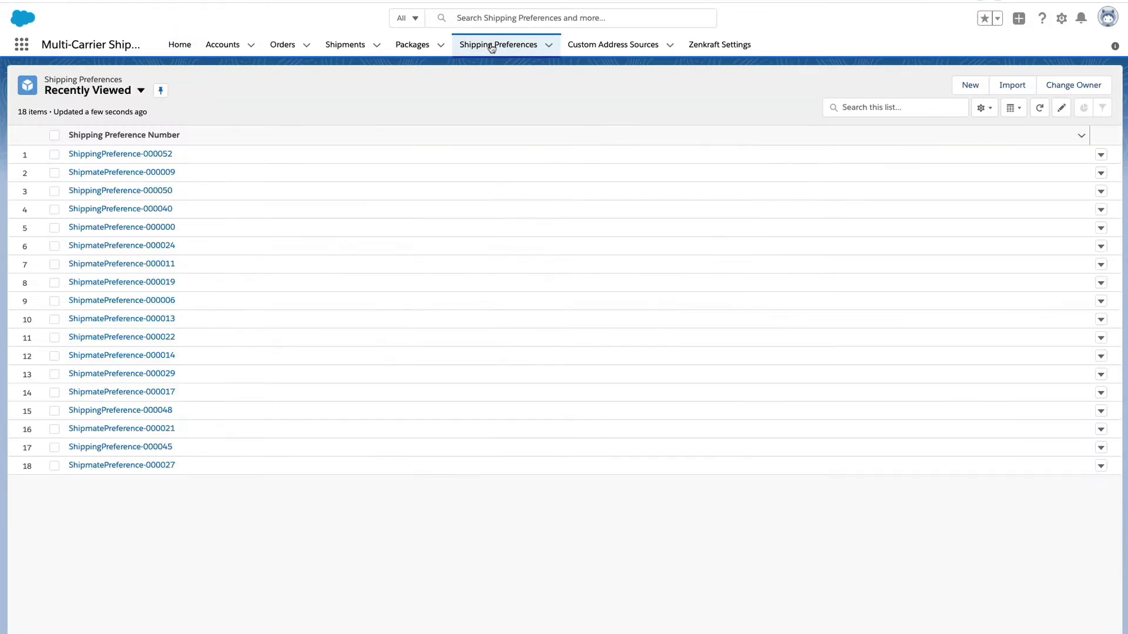
left_click(957, 87)
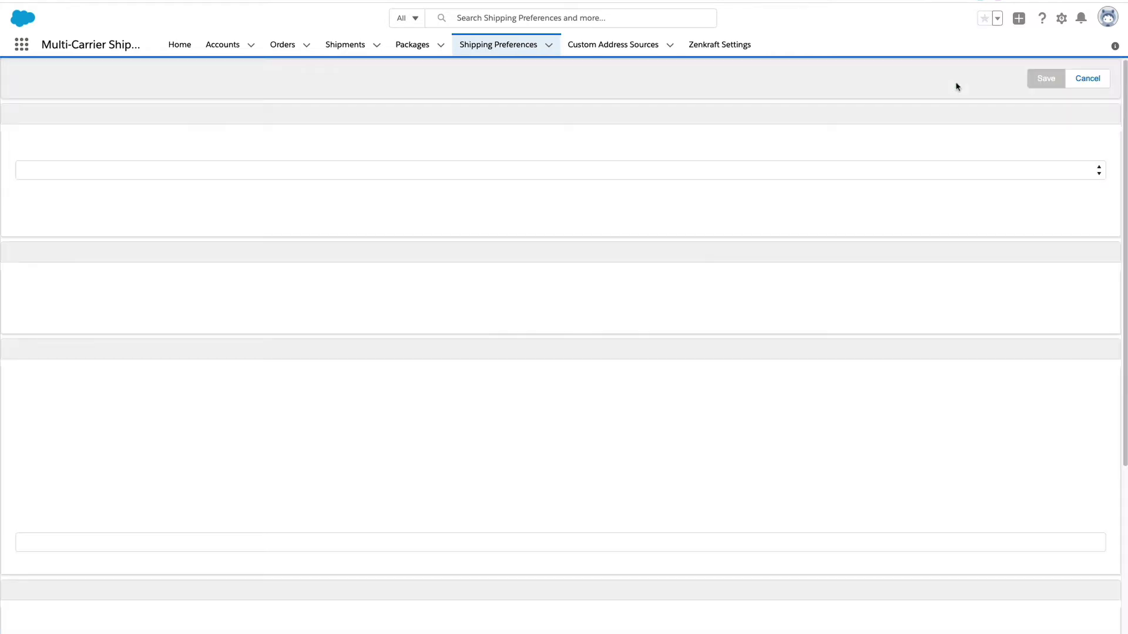
left_click(246, 175)
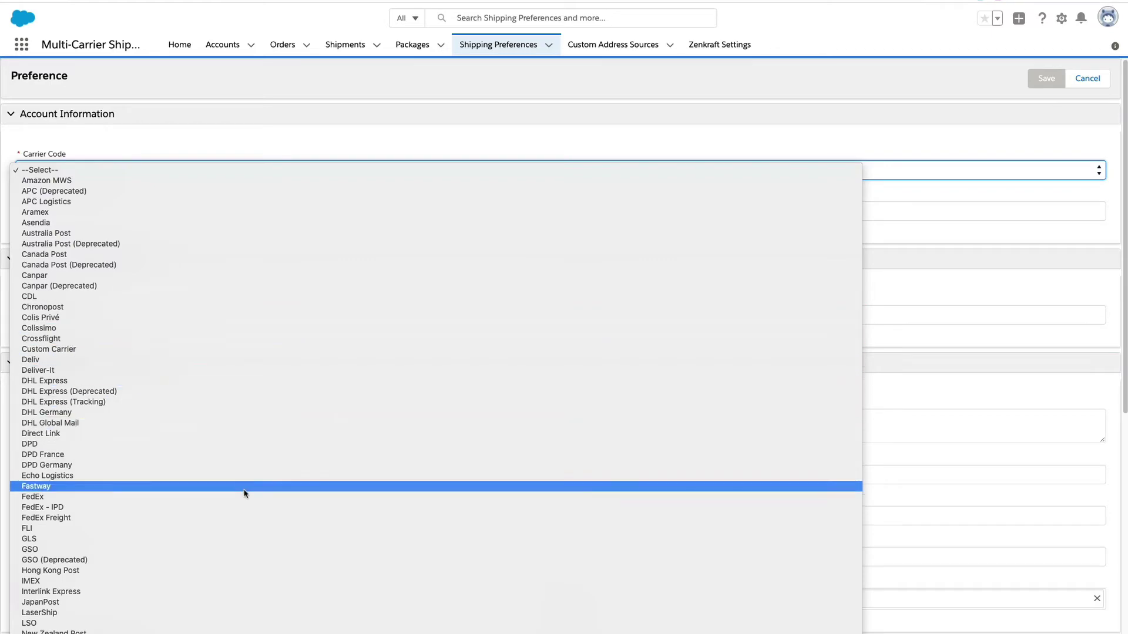
left_click(245, 501)
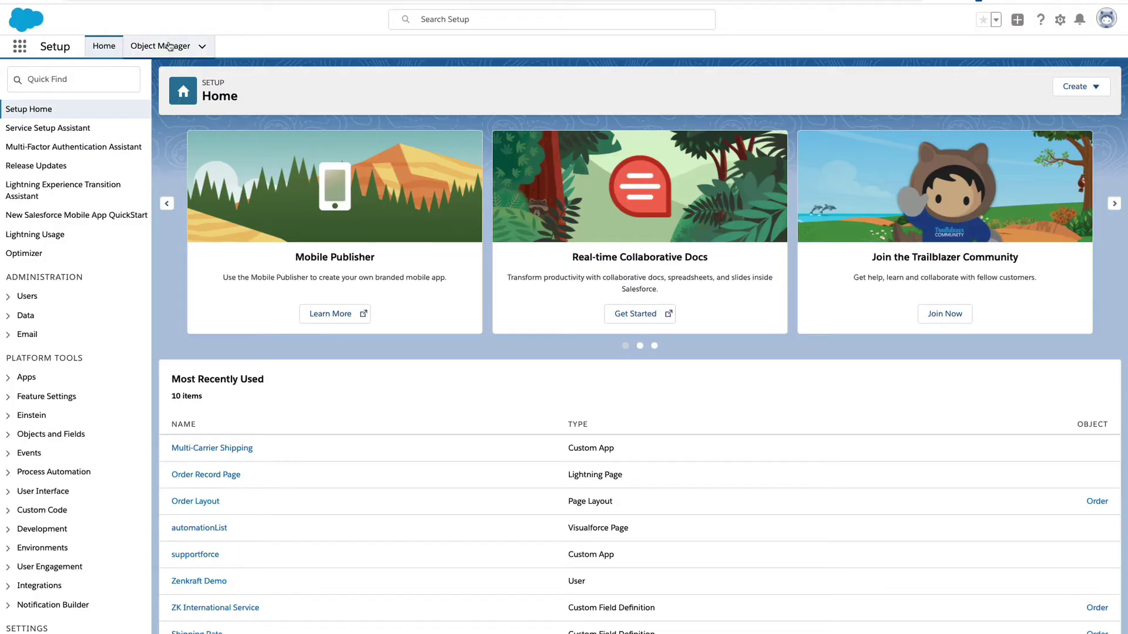
- Find the Shipment object among the org's objects in Setup and show its fields and relationships
left_click(168, 46)
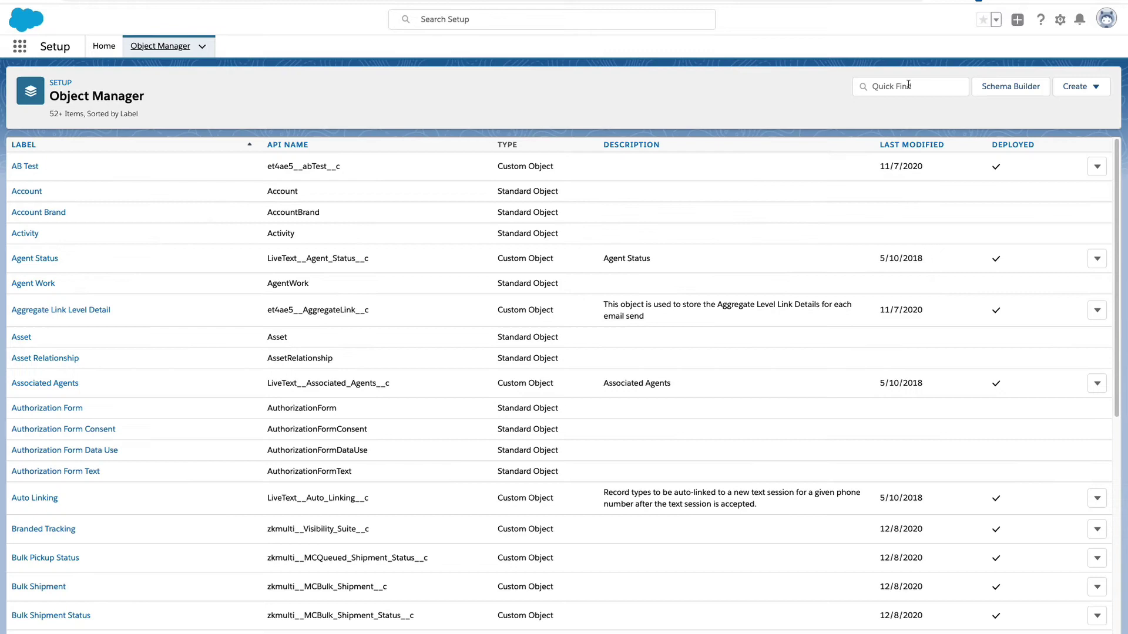
left_click(909, 86)
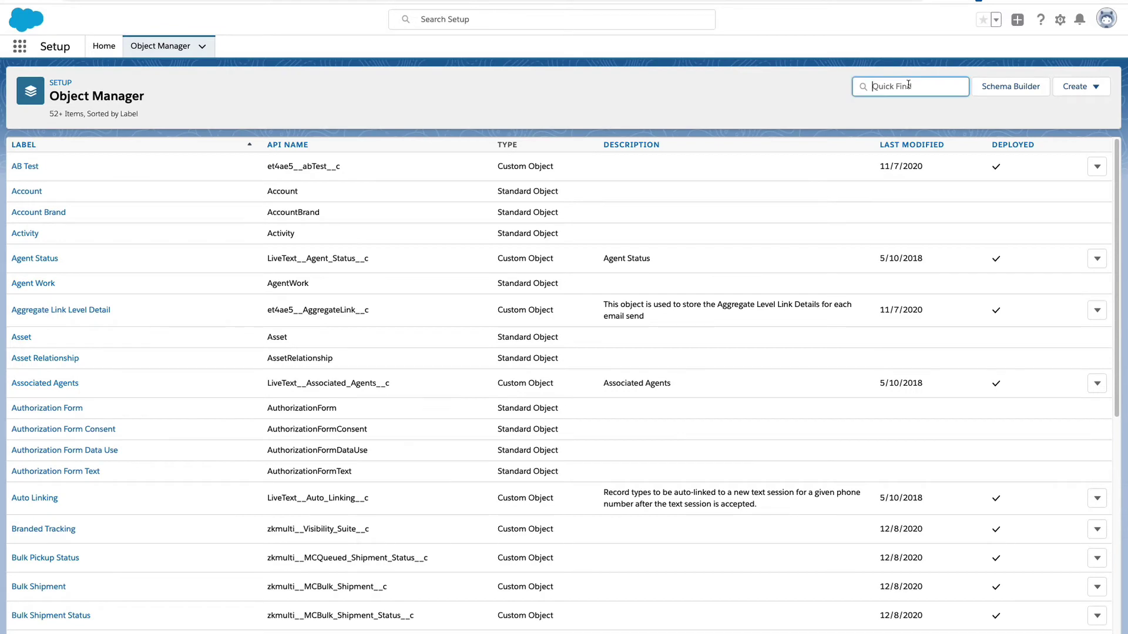
type("shipment")
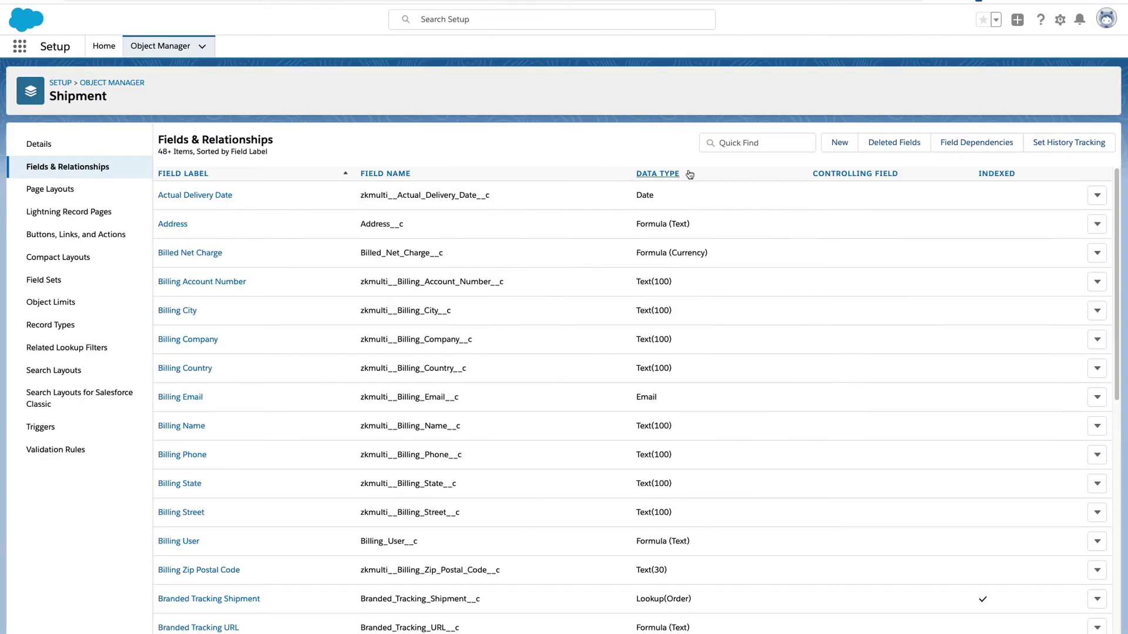
- Create a lookup relationship field labelled Order Shipments on Shipment, related to Order, with its related list on all three order page layouts
left_click(832, 142)
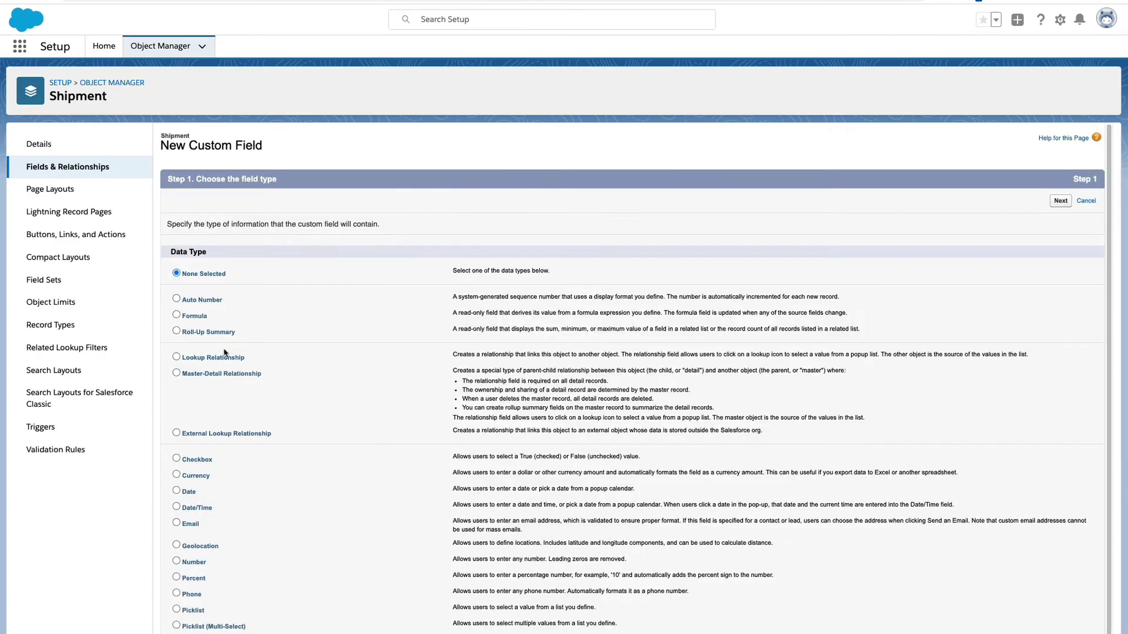
left_click(221, 358)
left_click(1061, 201)
left_click(428, 248)
left_click(376, 365)
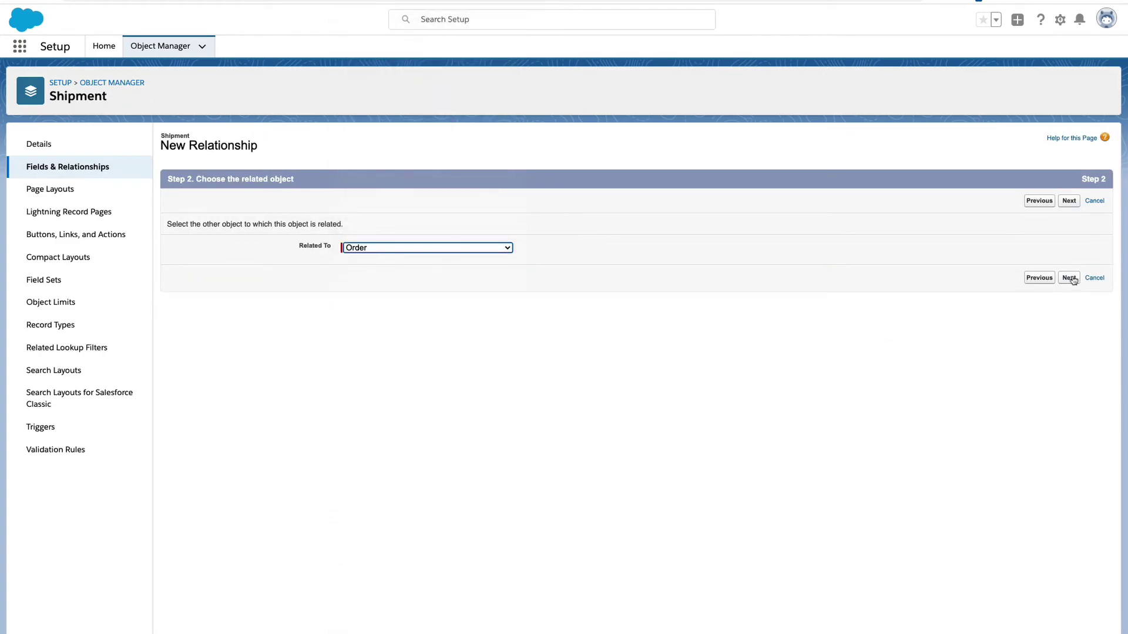
left_click(1072, 280)
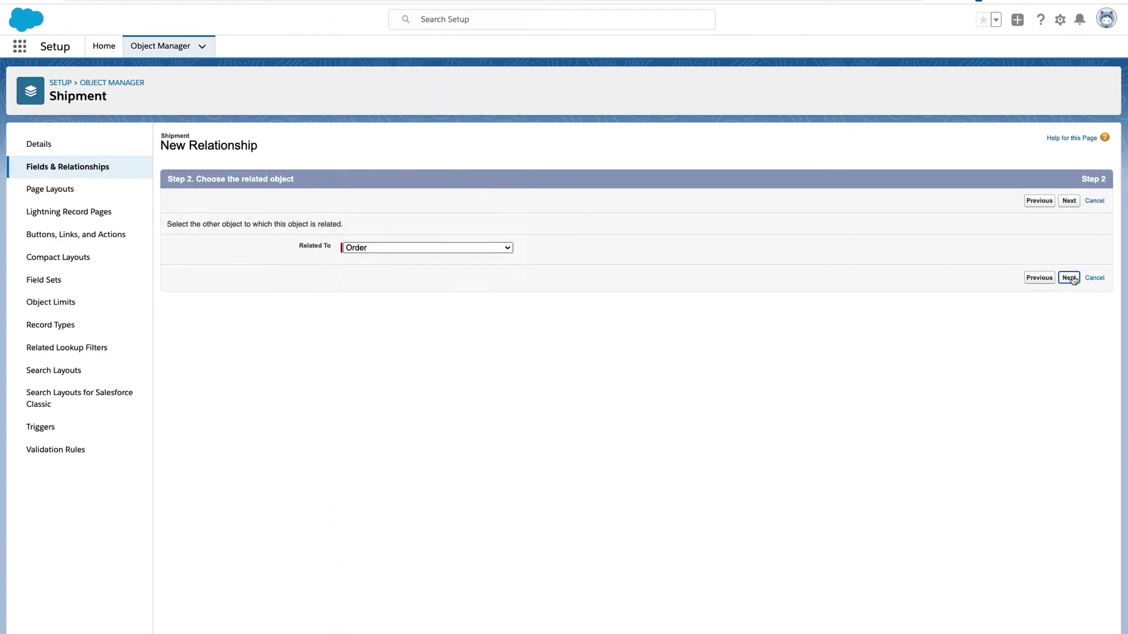
left_click(1070, 497)
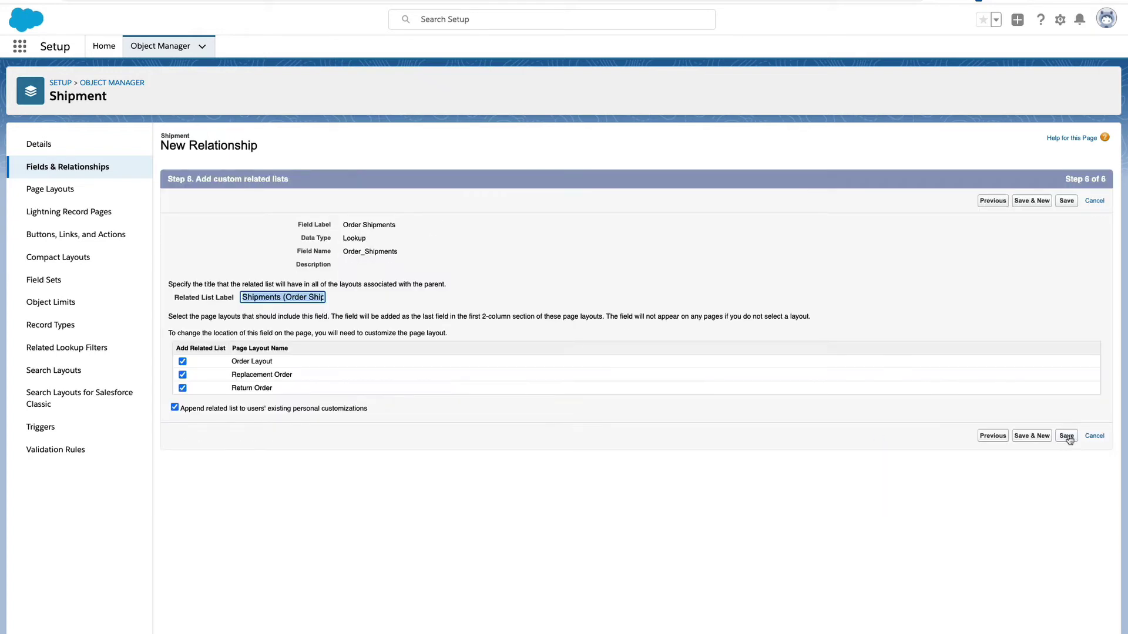
left_click(1066, 437)
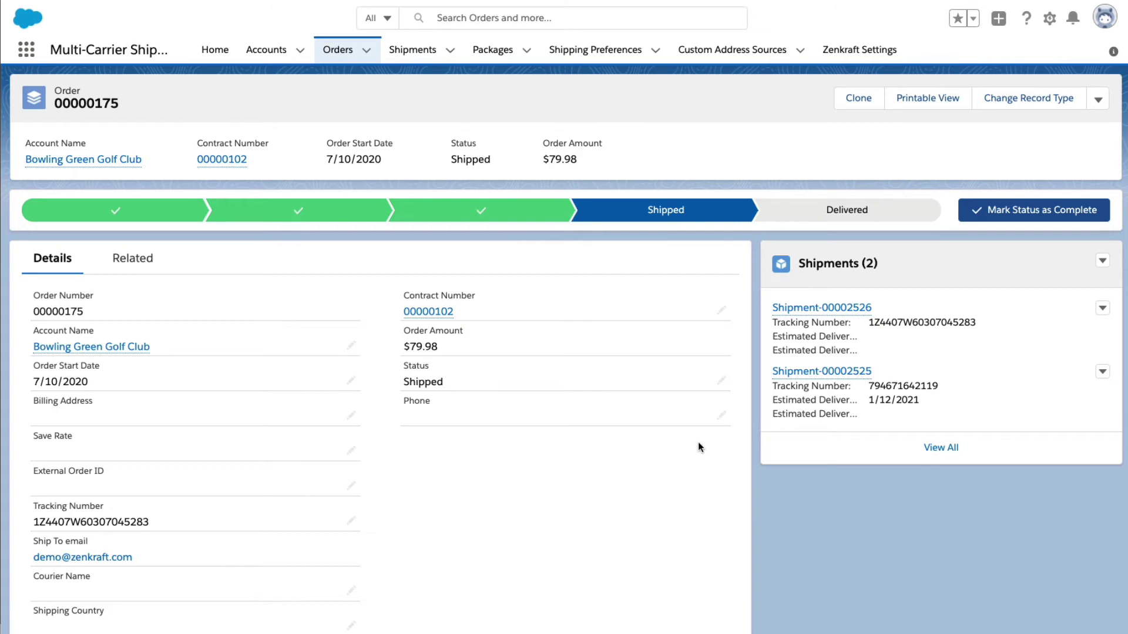
- Start a new shipment from the Shipments related list of the Bowling Green Golf Club order
left_click(1102, 260)
left_click(1104, 284)
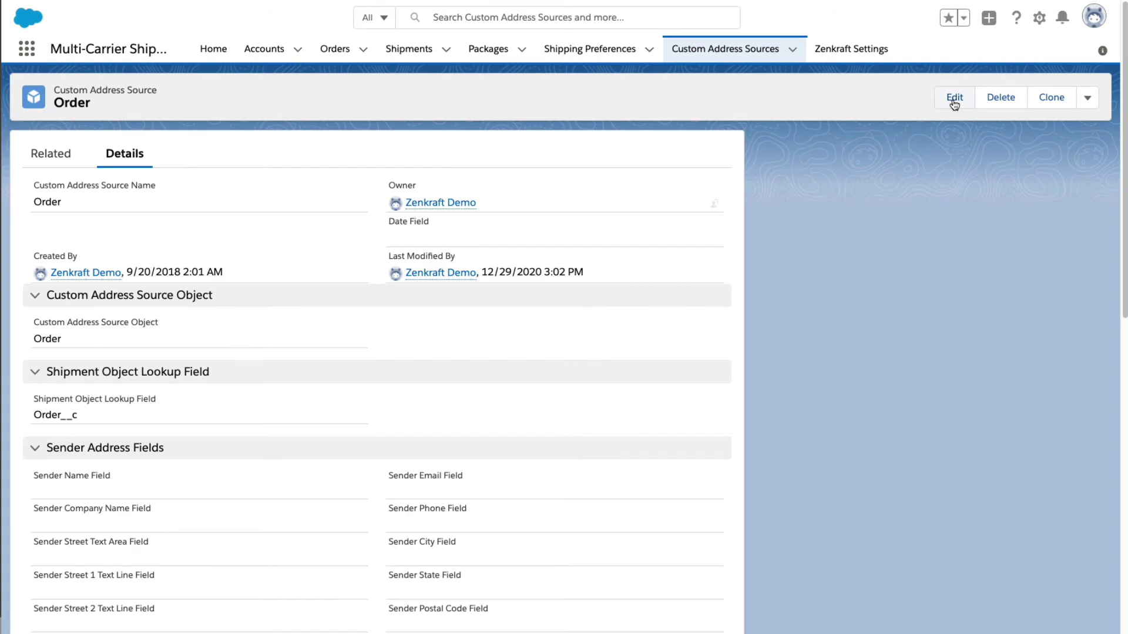
- In the Order custom address source, map the recipient Name Field to Account.Name and insert FEDEX_GROUND as the static Service Type Field value
left_click(951, 100)
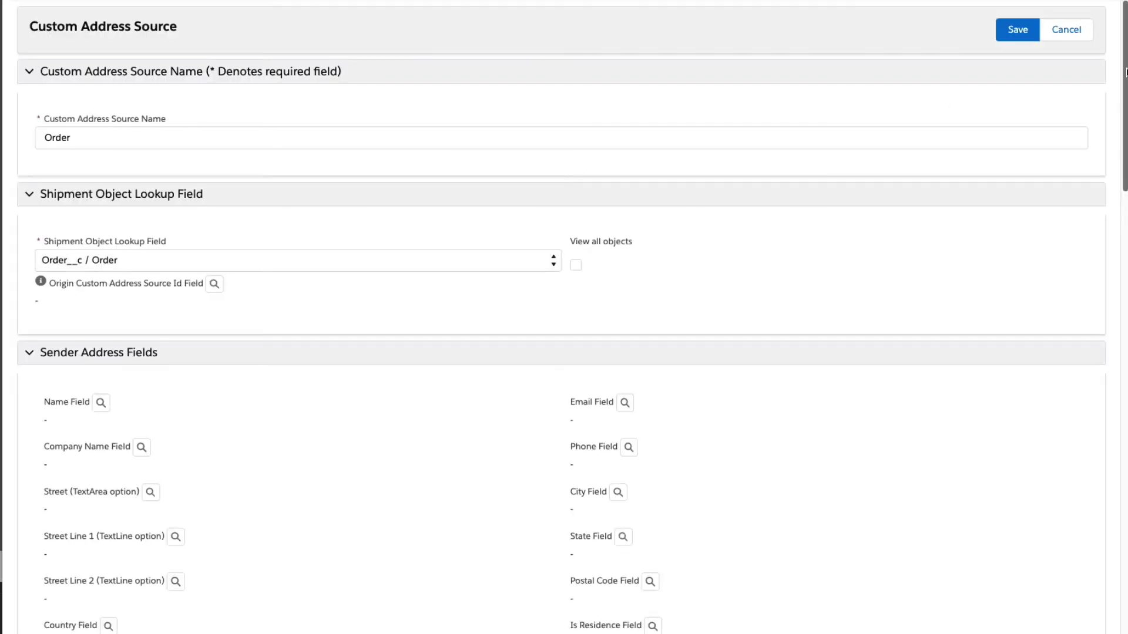
left_click_drag(1126, 72, 1092, 208)
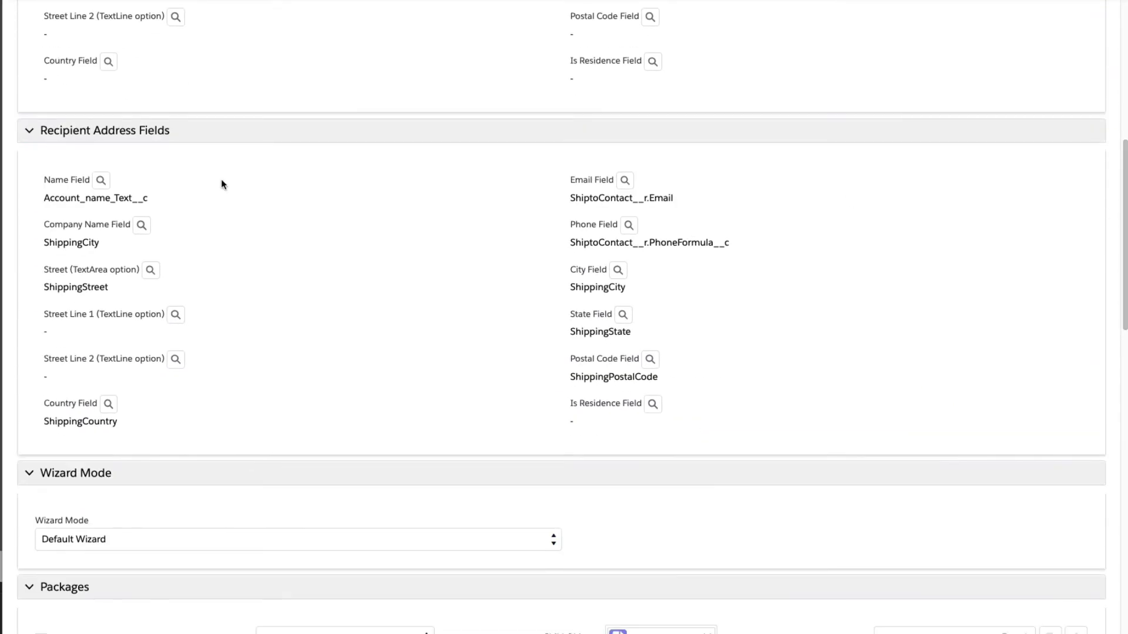
left_click(100, 181)
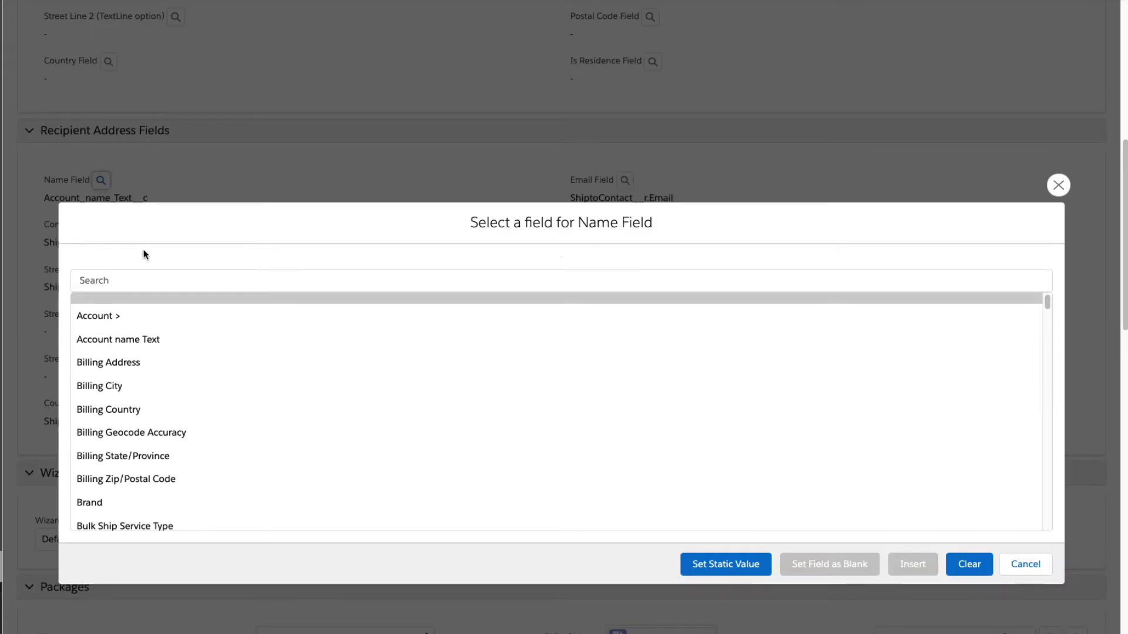
left_click(148, 318)
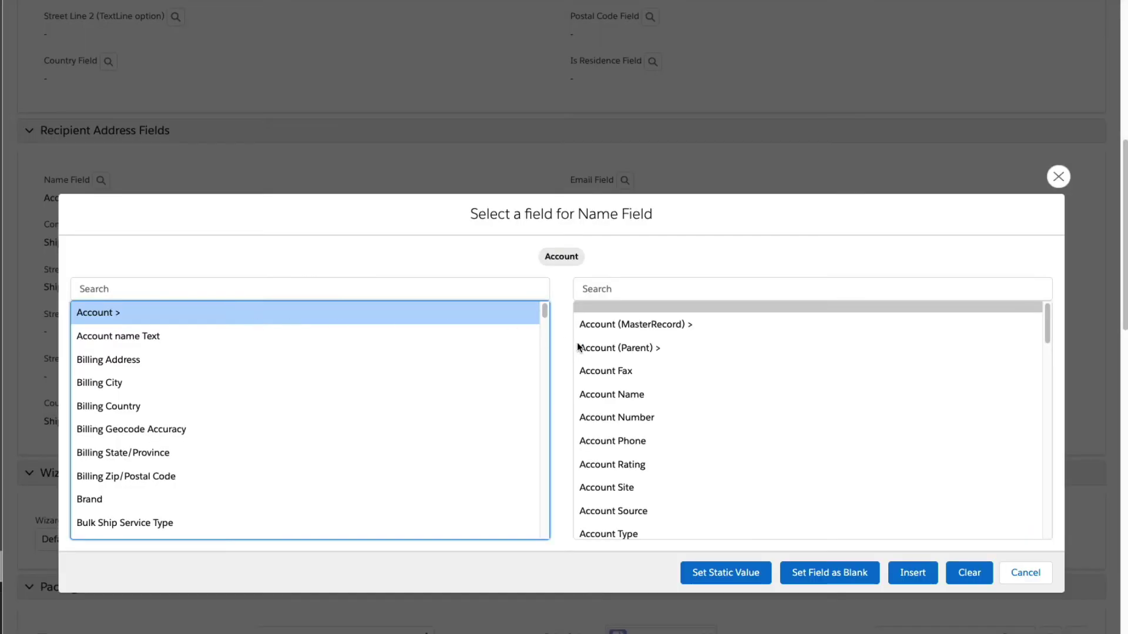
left_click(608, 394)
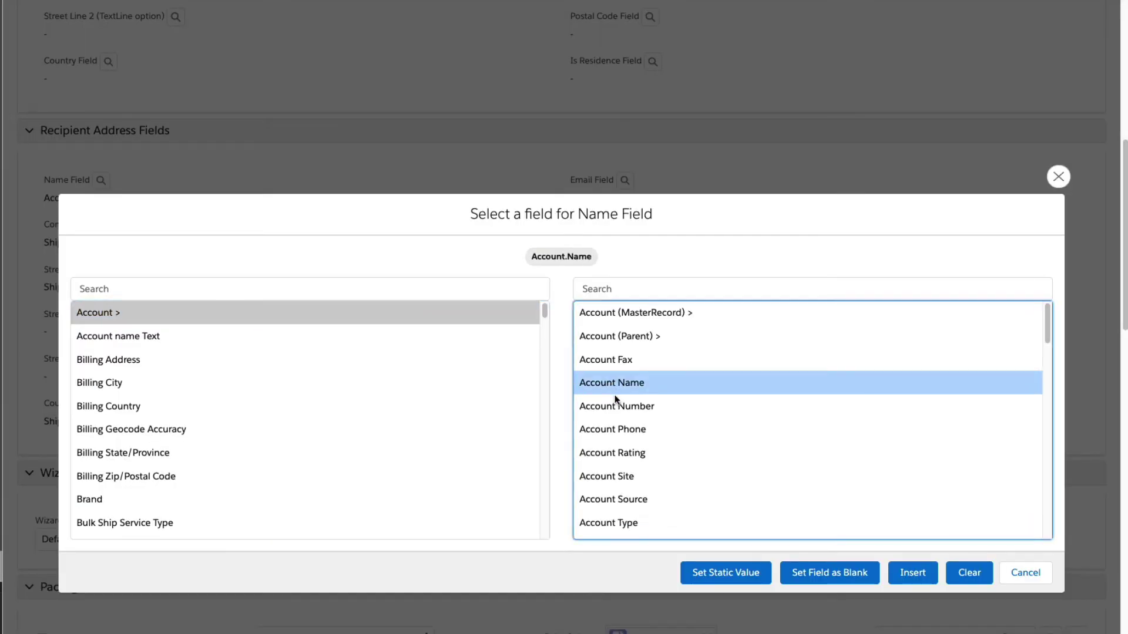
left_click(917, 572)
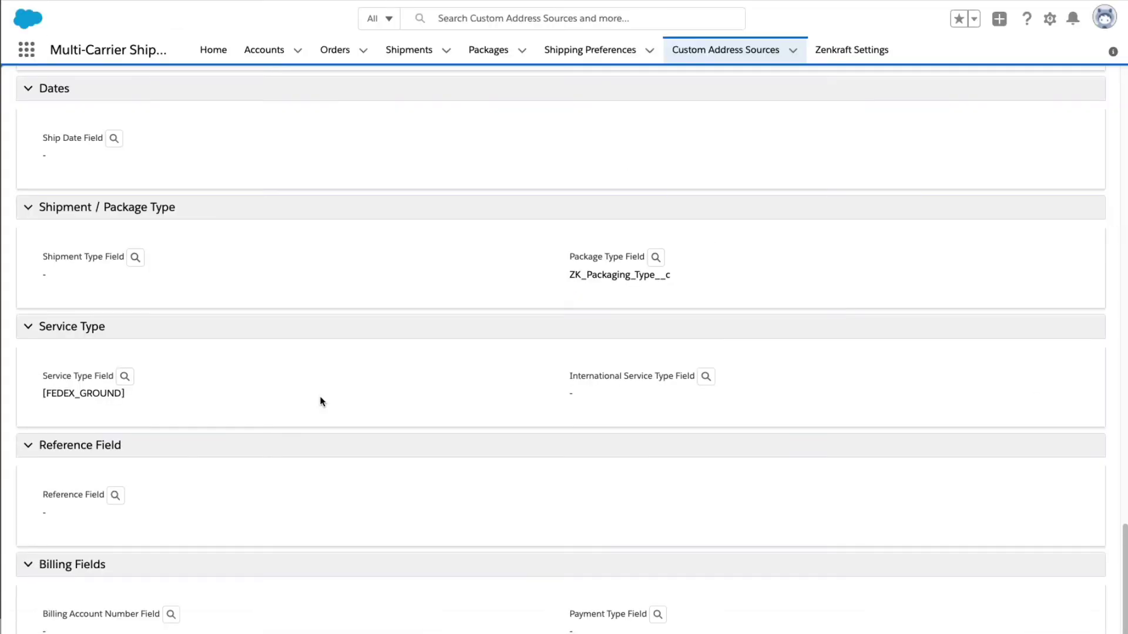
left_click(126, 377)
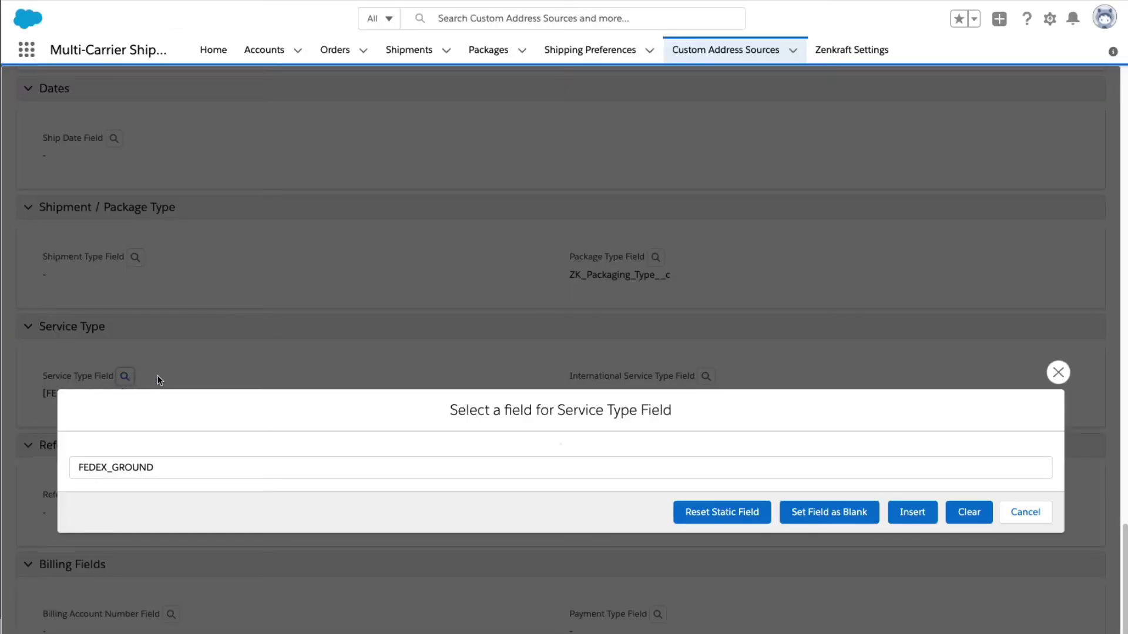
left_click(908, 513)
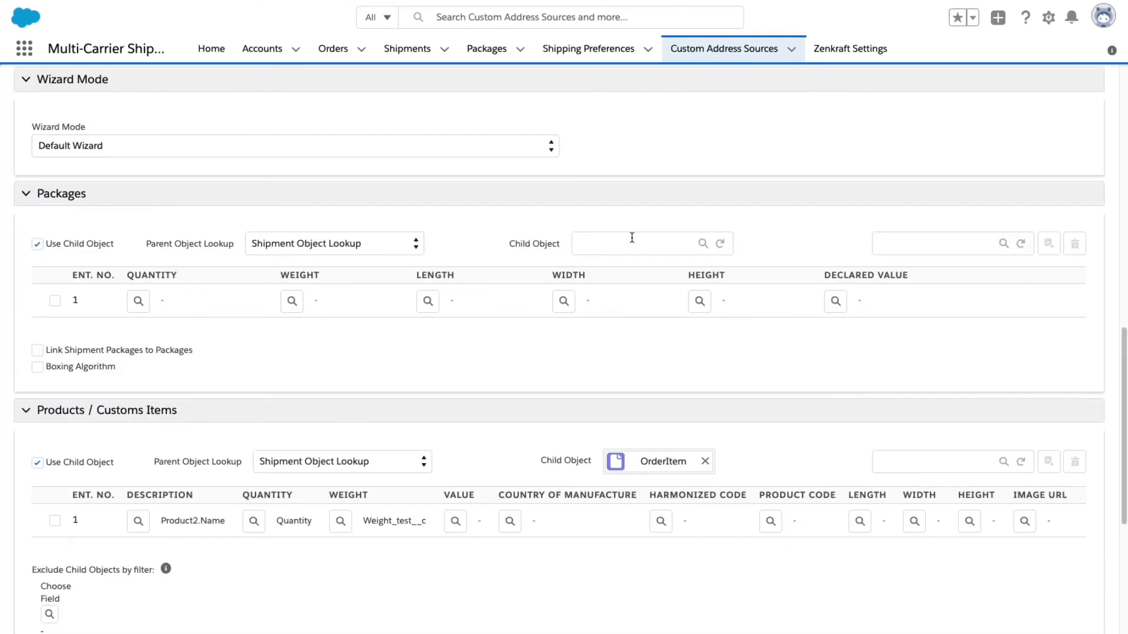
- Set the Packages child object to OrderItem and map the package quantity to its Quantity field
left_click(646, 242)
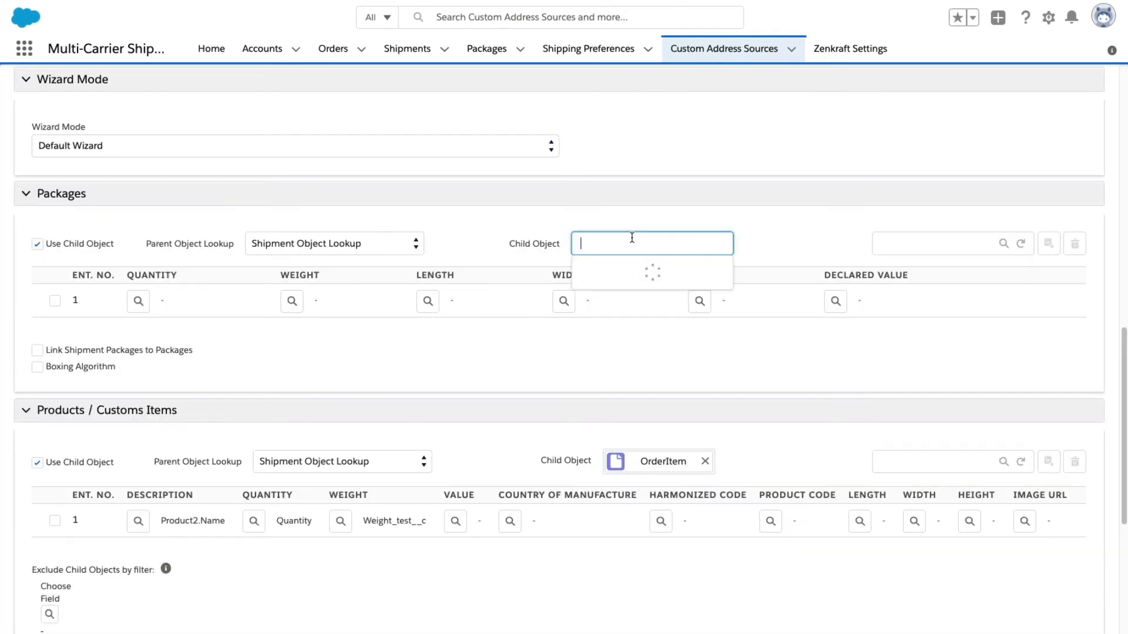
type("OrderItem")
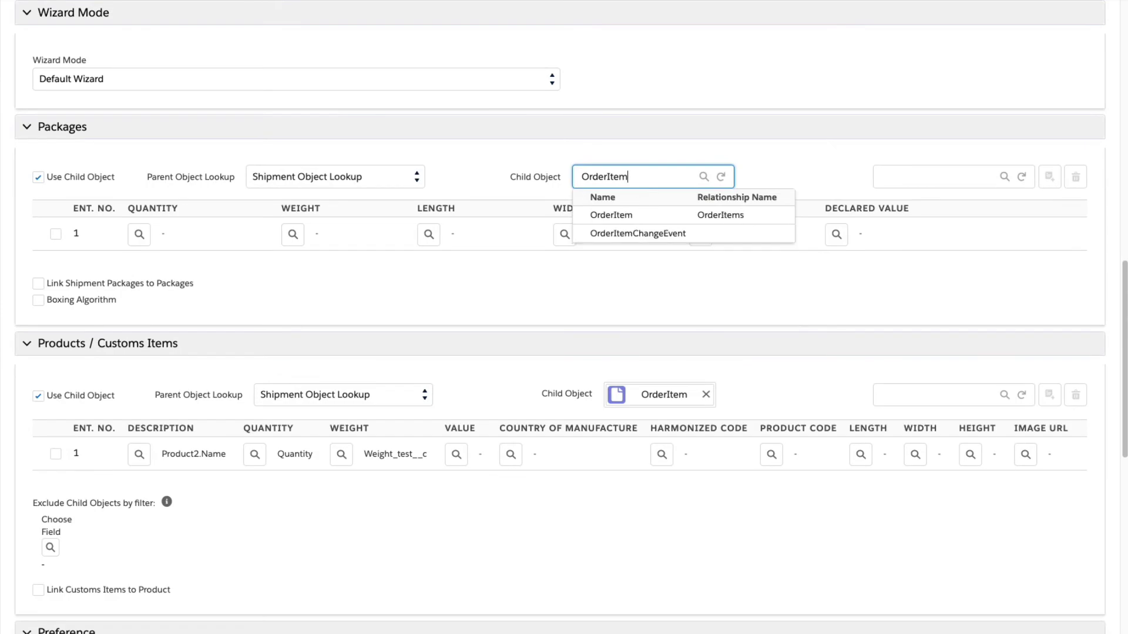
left_click(637, 279)
left_click(140, 237)
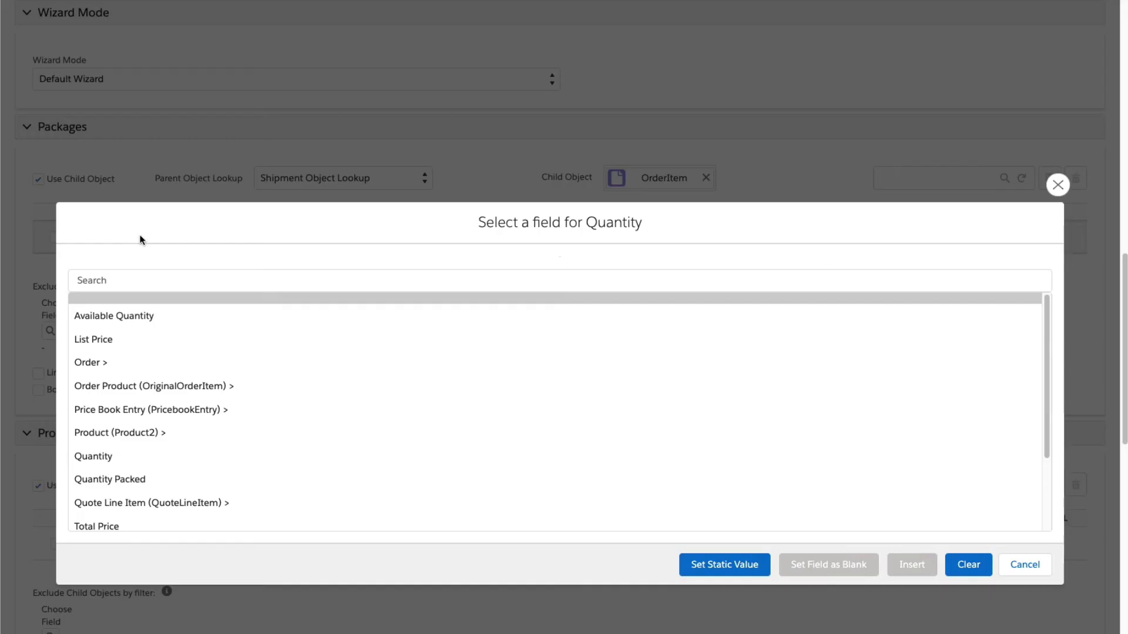
left_click(134, 453)
left_click(912, 573)
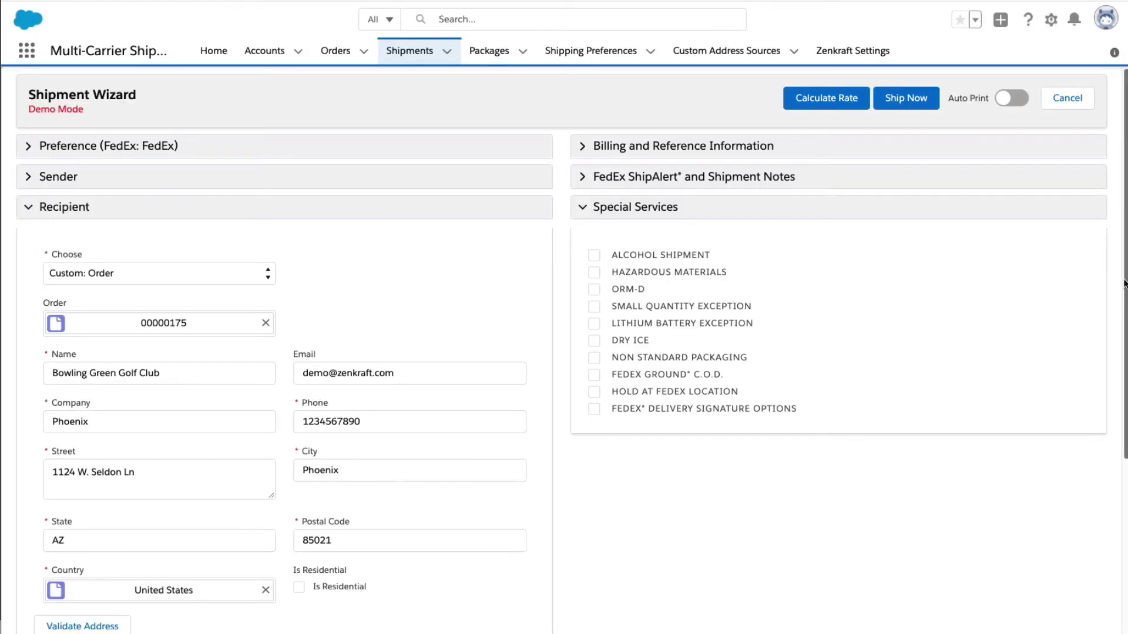
- Review the prefilled recipient and package details of the Bowling Green Golf Club shipment and ship it
scroll(1119, 346, "down", 2)
scroll(1119, 347, "down", 4)
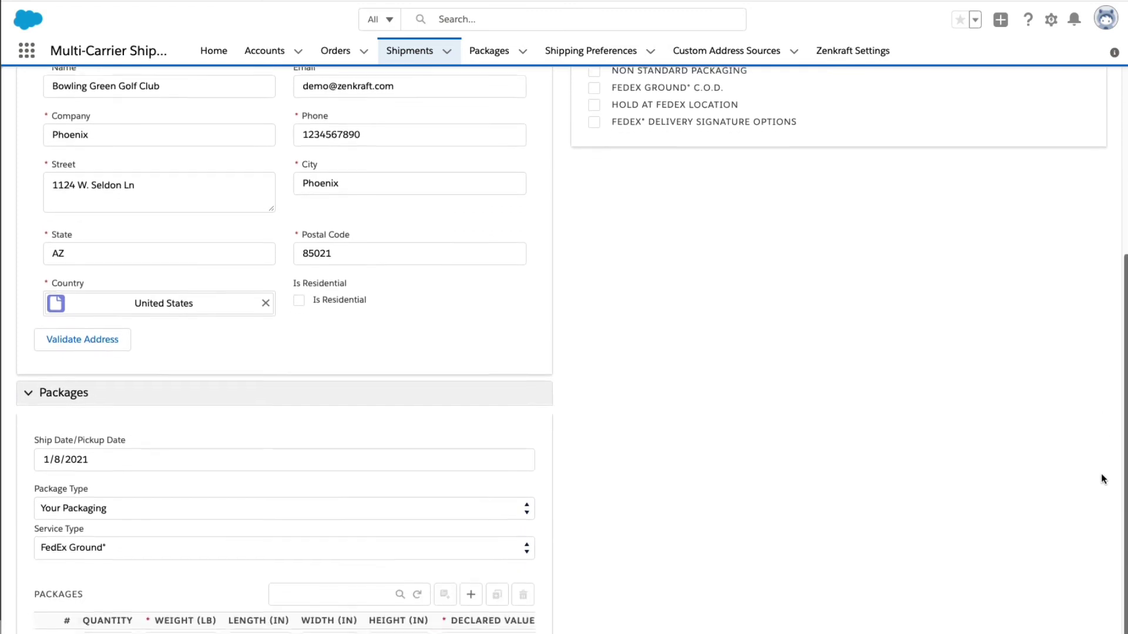
scroll(1100, 509, "up", 6)
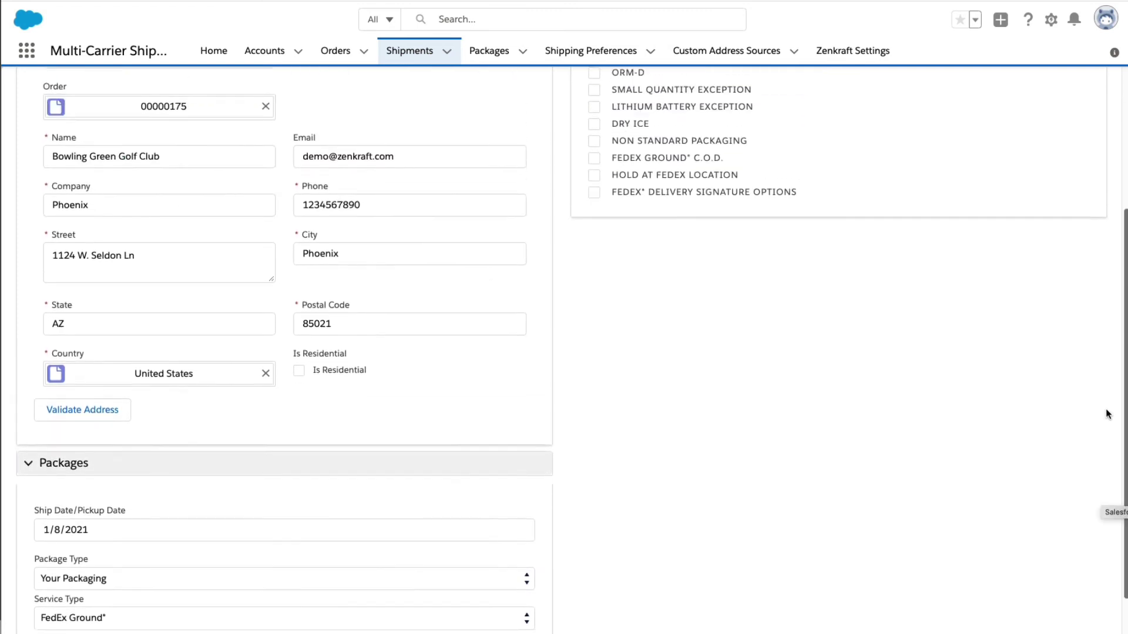
left_click(916, 101)
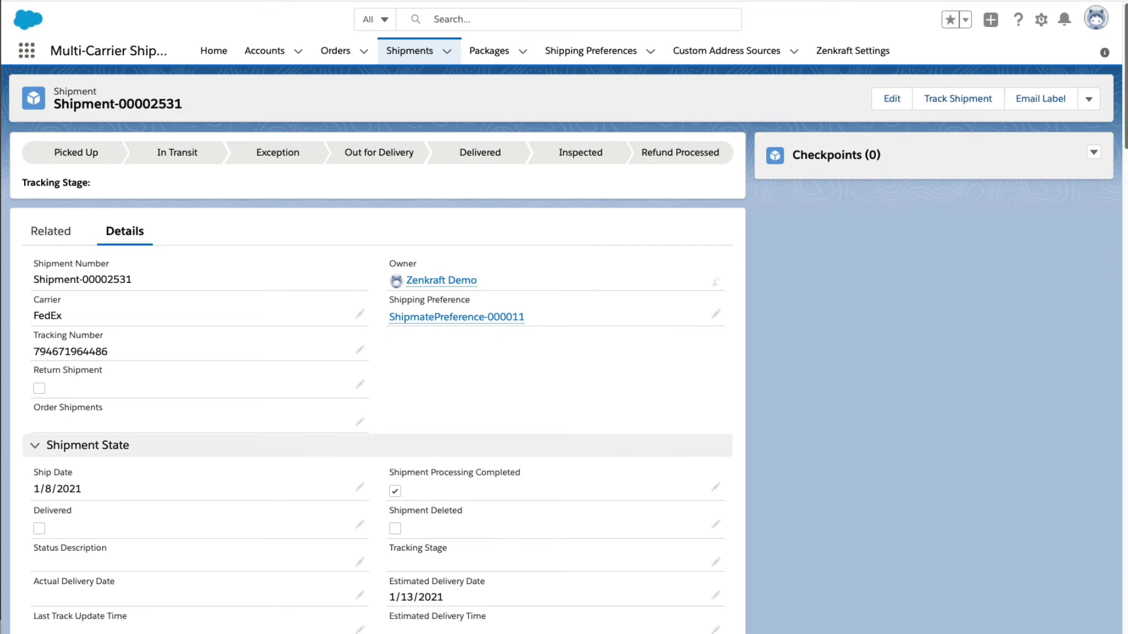
- Look through the new shipment record and view its attached label ShippingLabel_SeqNum-1.PNG
left_click_drag(1124, 128, 1101, 293)
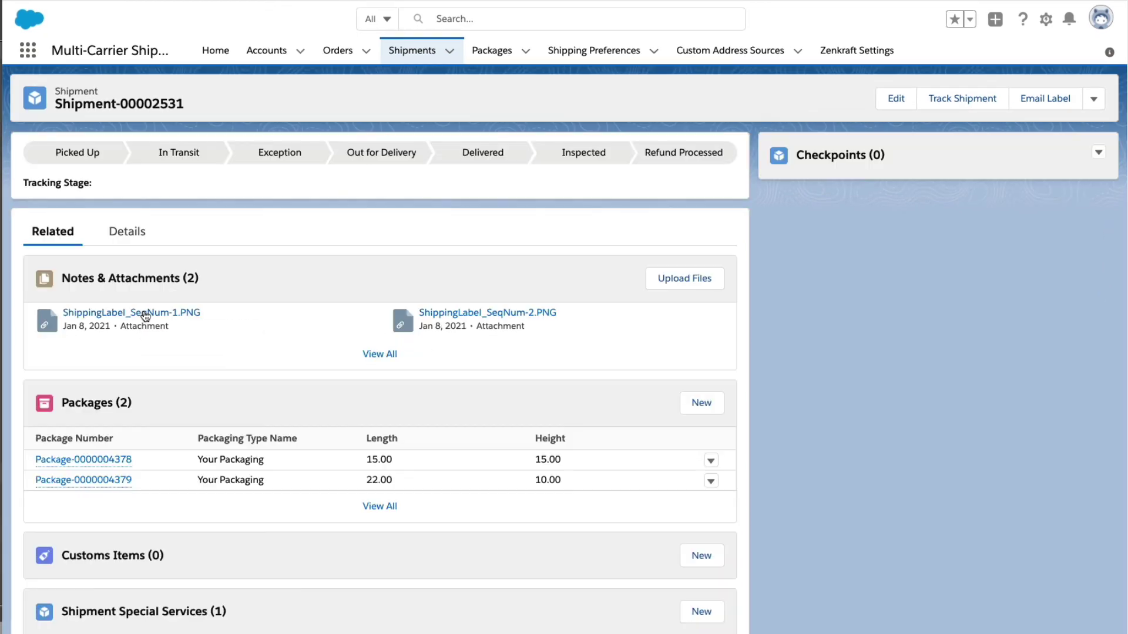
left_click(143, 312)
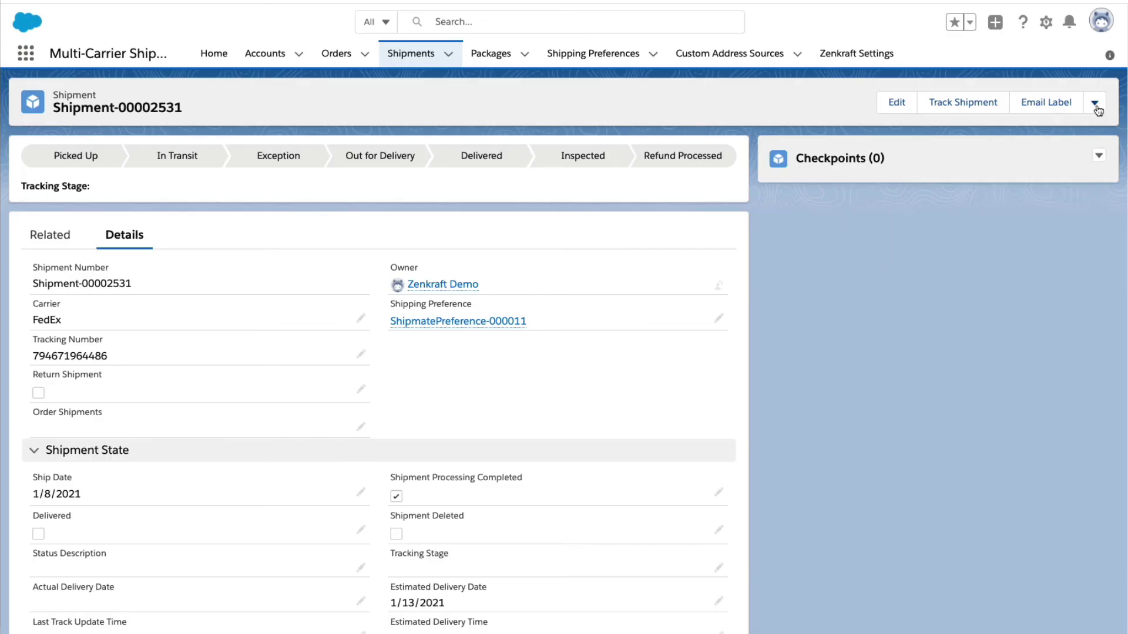
- Start printing the shipment's labels, assign the Zebra_LP2844 printer to both label files and print them all
left_click(1094, 103)
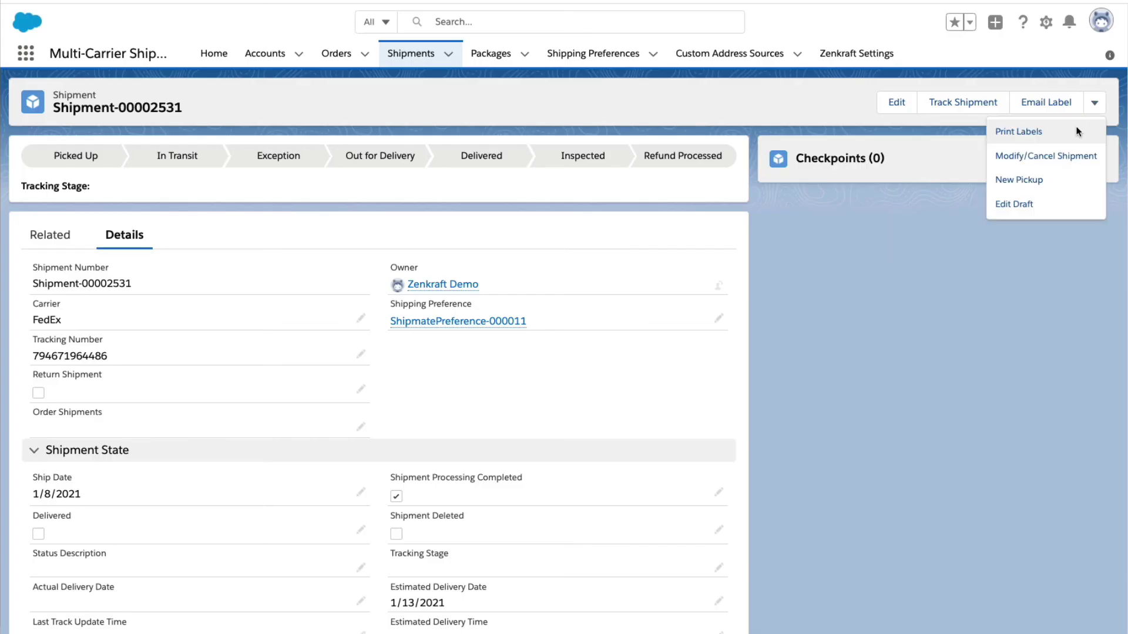
left_click(1084, 130)
left_click(552, 175)
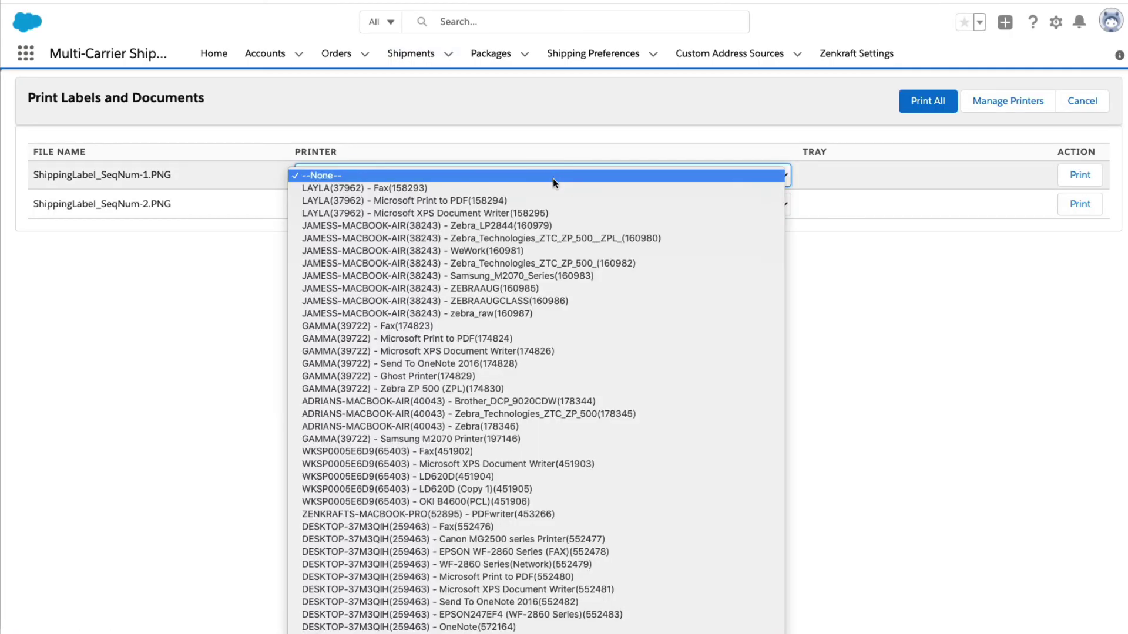
left_click(551, 225)
left_click(536, 205)
left_click(535, 259)
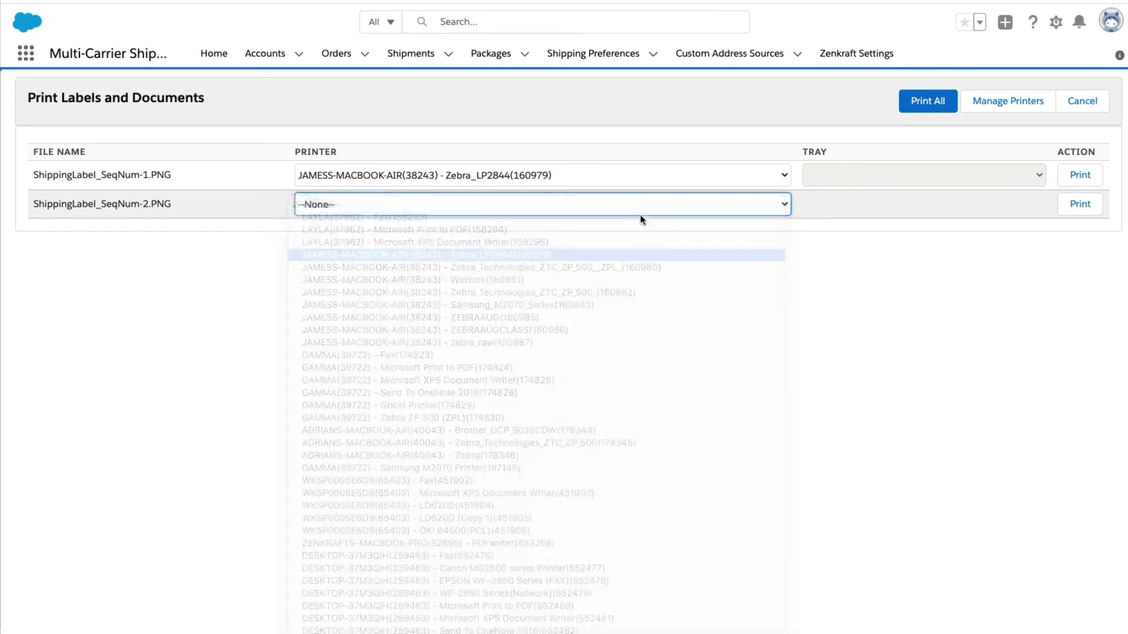
left_click(908, 109)
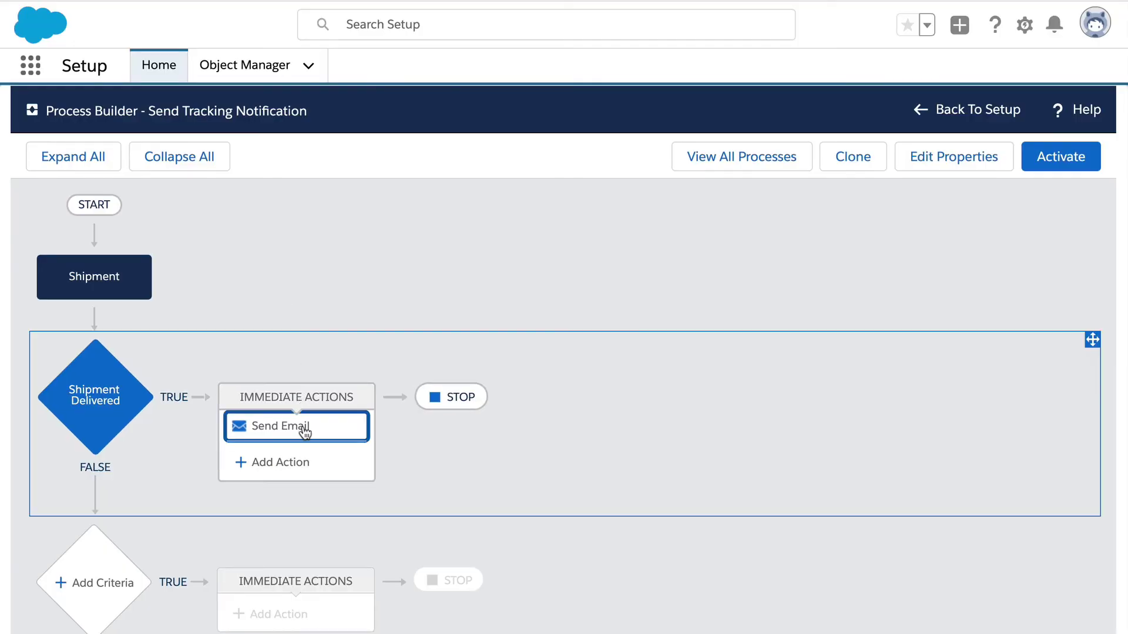
- Open the Send Email action under the Shipment Delivered criteria in the Send Tracking Notification process
left_click(305, 433)
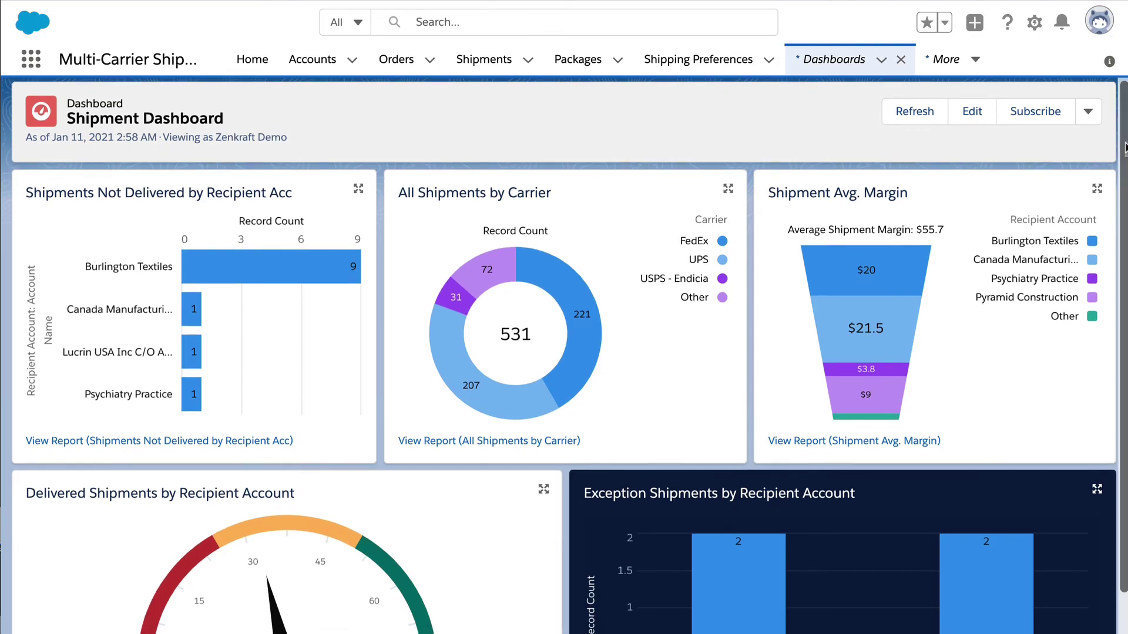
- Examine the Shipment Dashboard's charts on carriers, margins, deliveries, exceptions and shipment status by recipient account
scroll(1124, 148, "down", 5)
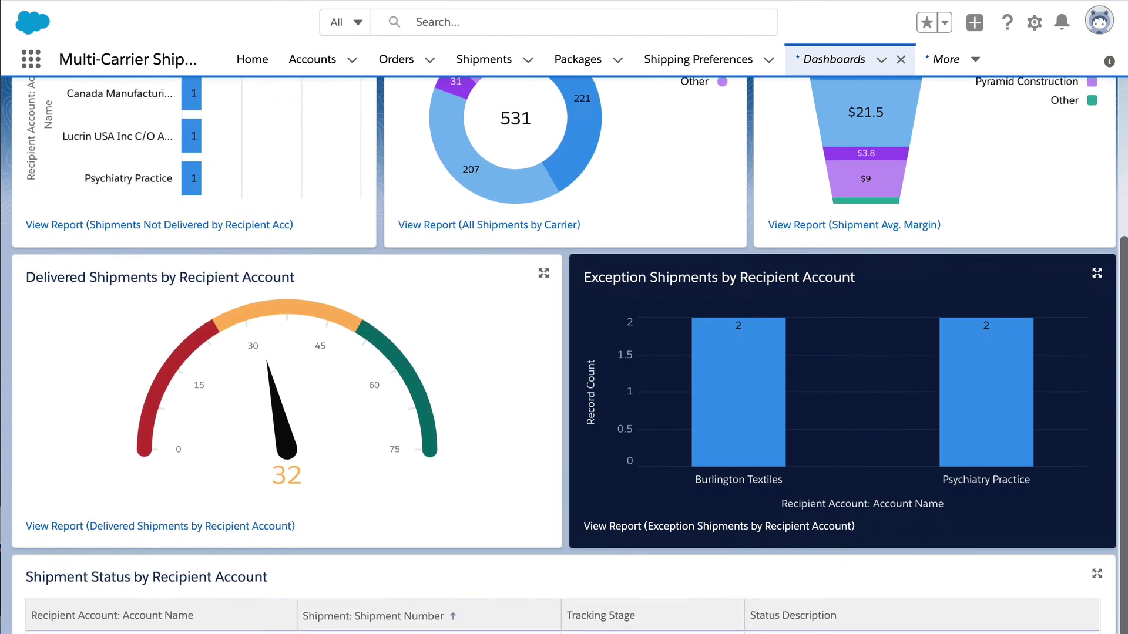
scroll(564, 353, "down", 1)
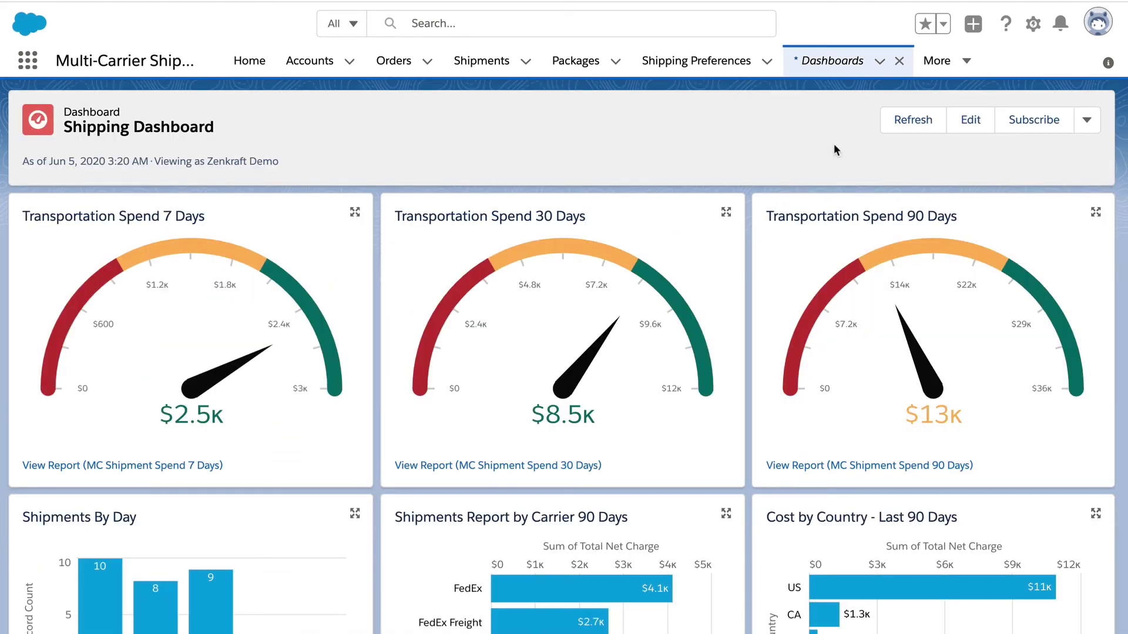